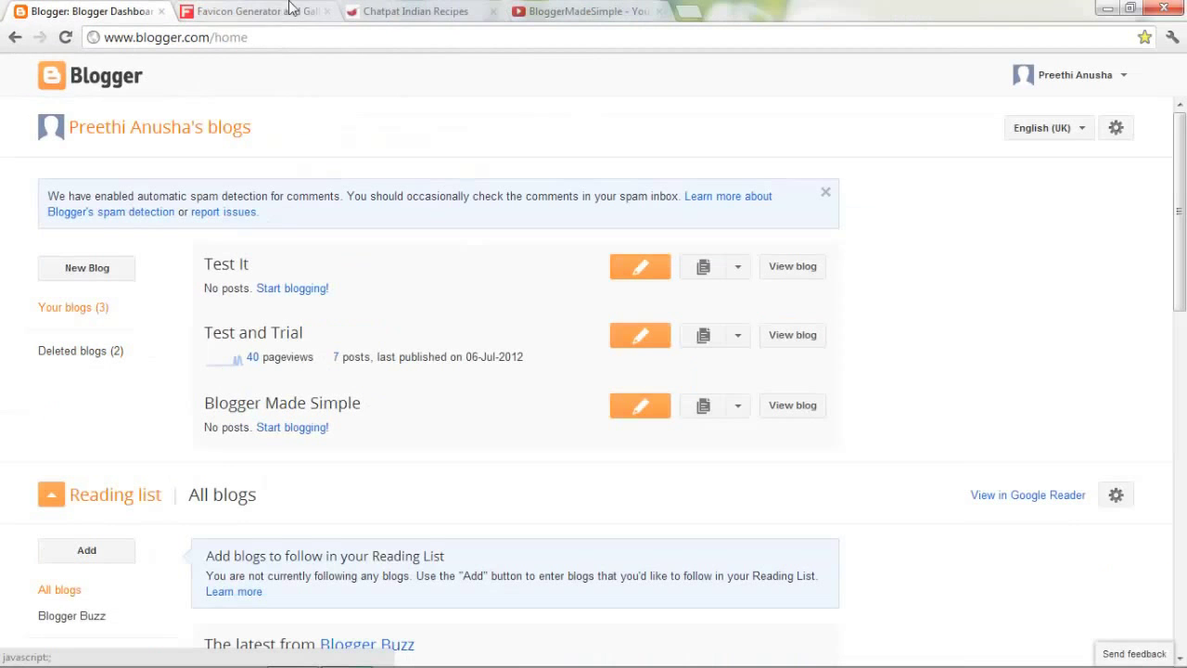
- Switch to the BloggerMadeSimple YouTube tab, then to the Chatpat Indian Recipes blog
left_click(552, 9)
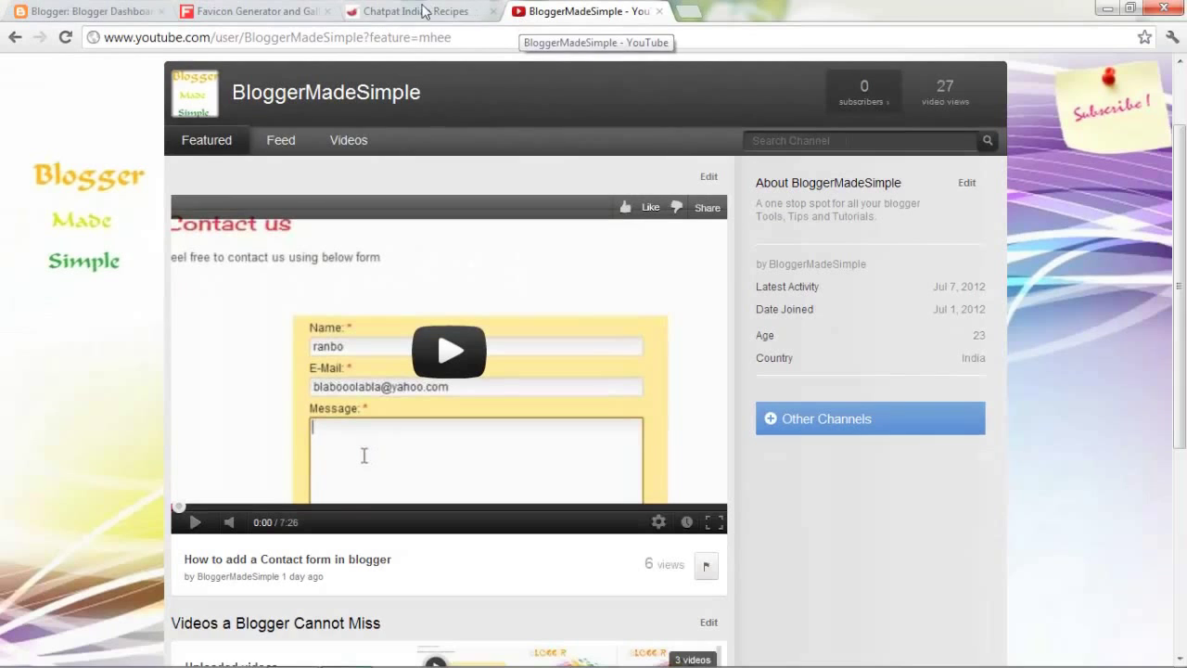
left_click(408, 12)
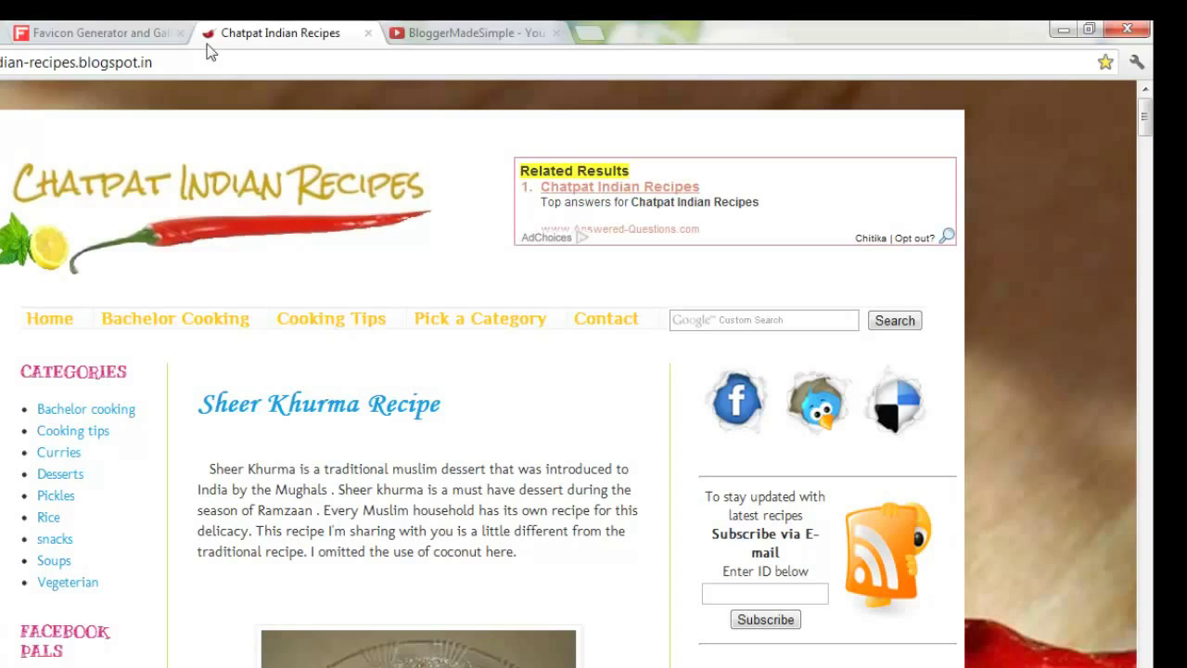
- Remove and re-add the Chatpat Indian Recipes bookmark, then bring up Chrome's bookmarks
left_click(1105, 62)
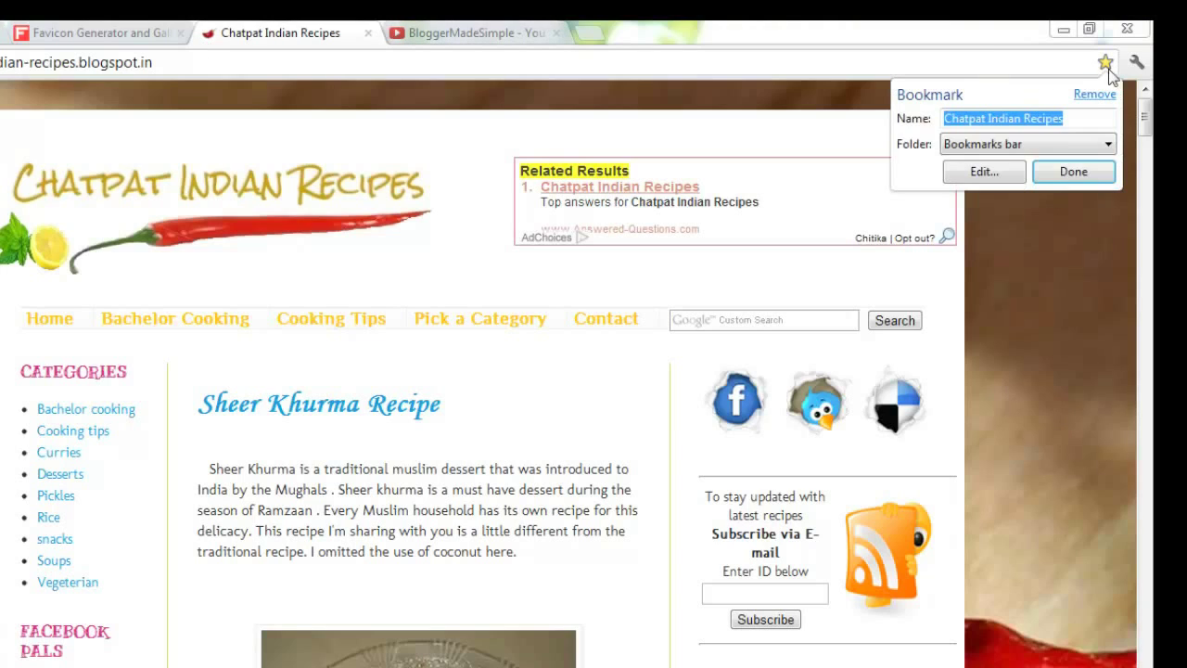
left_click(1090, 93)
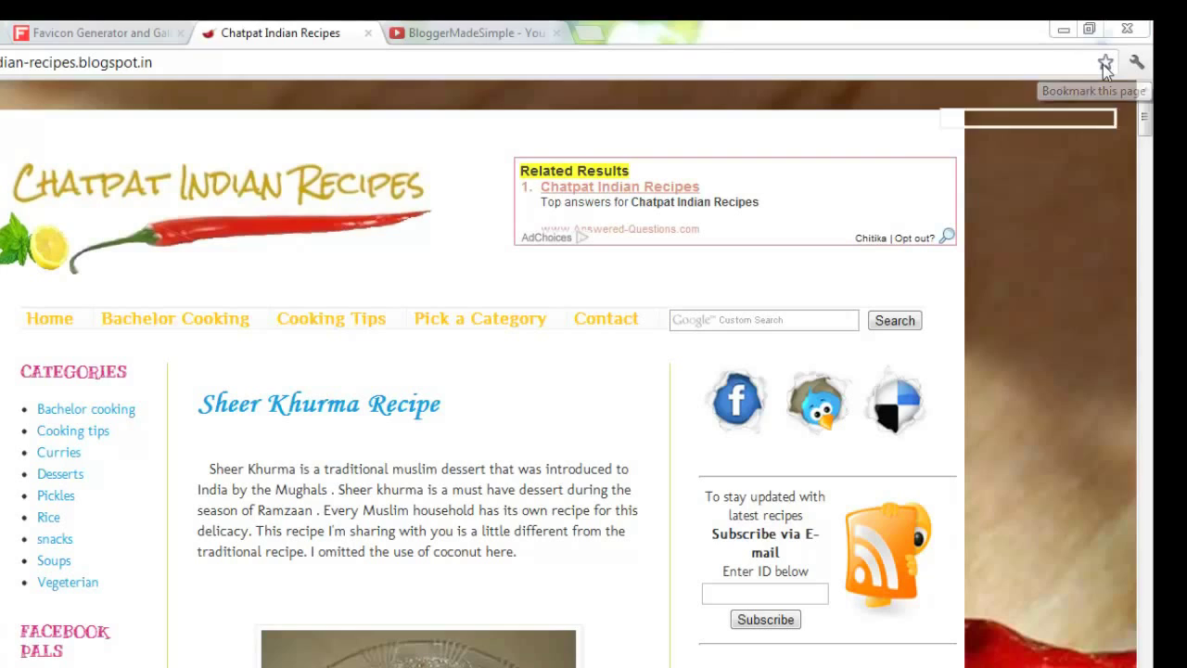
left_click(1103, 65)
left_click(1073, 173)
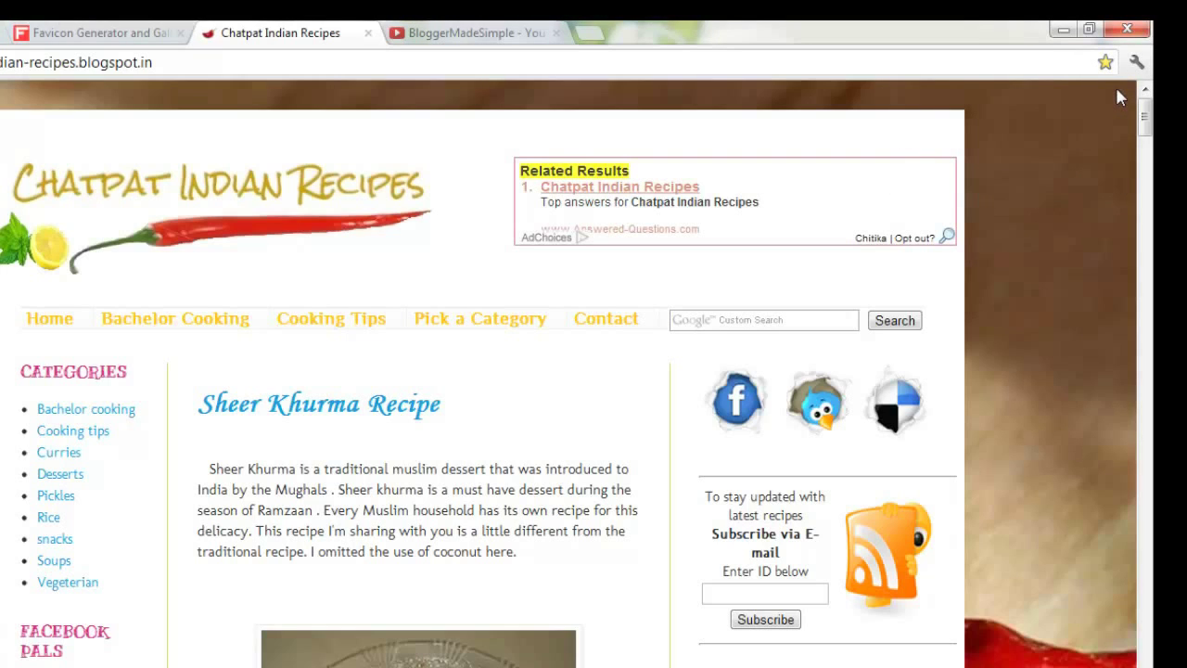
left_click(1136, 63)
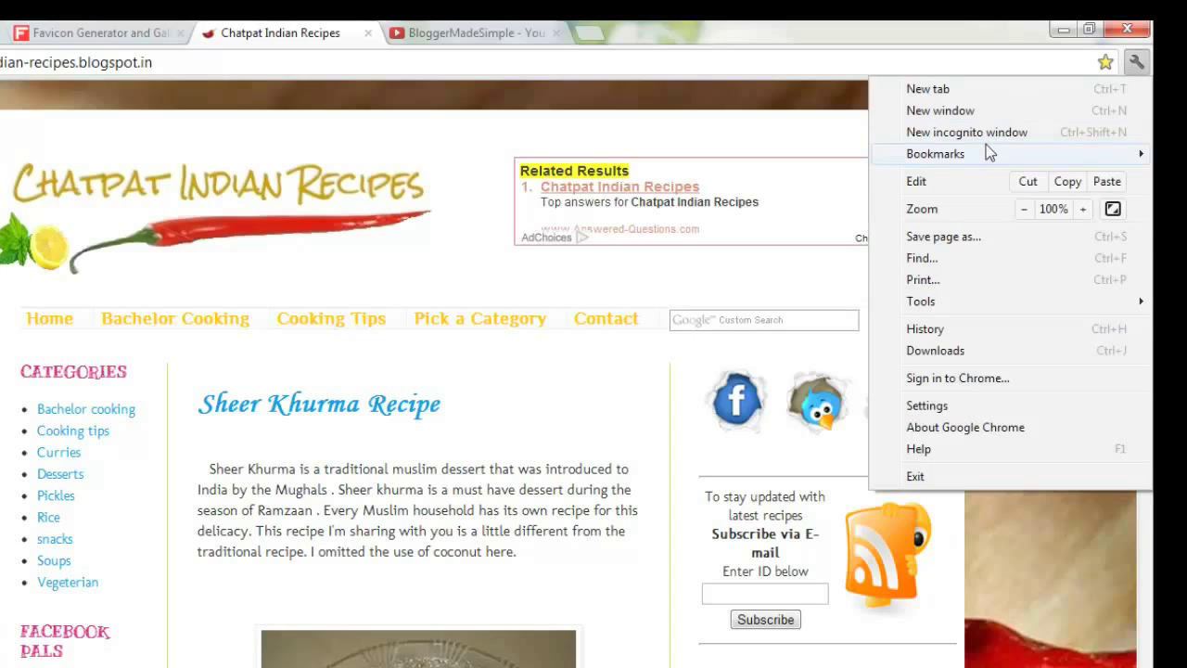
mouse_move(994, 117)
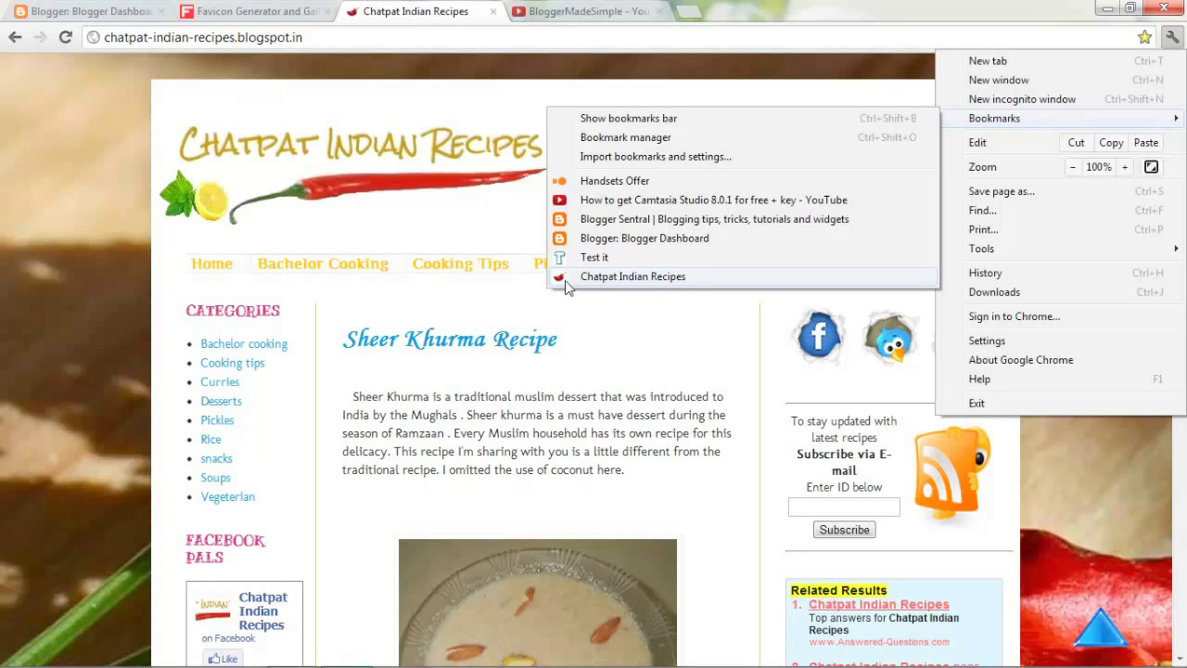
- Dismiss the Chrome menus and close the T.jpg image in Windows Photo Viewer
left_click(29, 210)
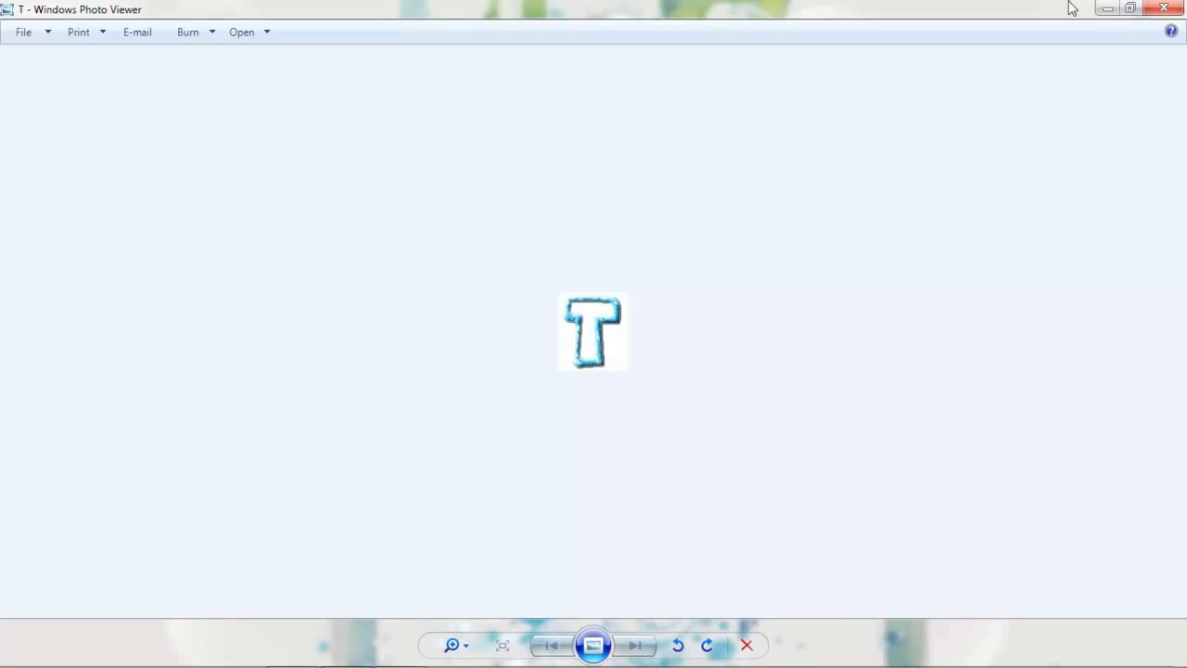
left_click(1163, 8)
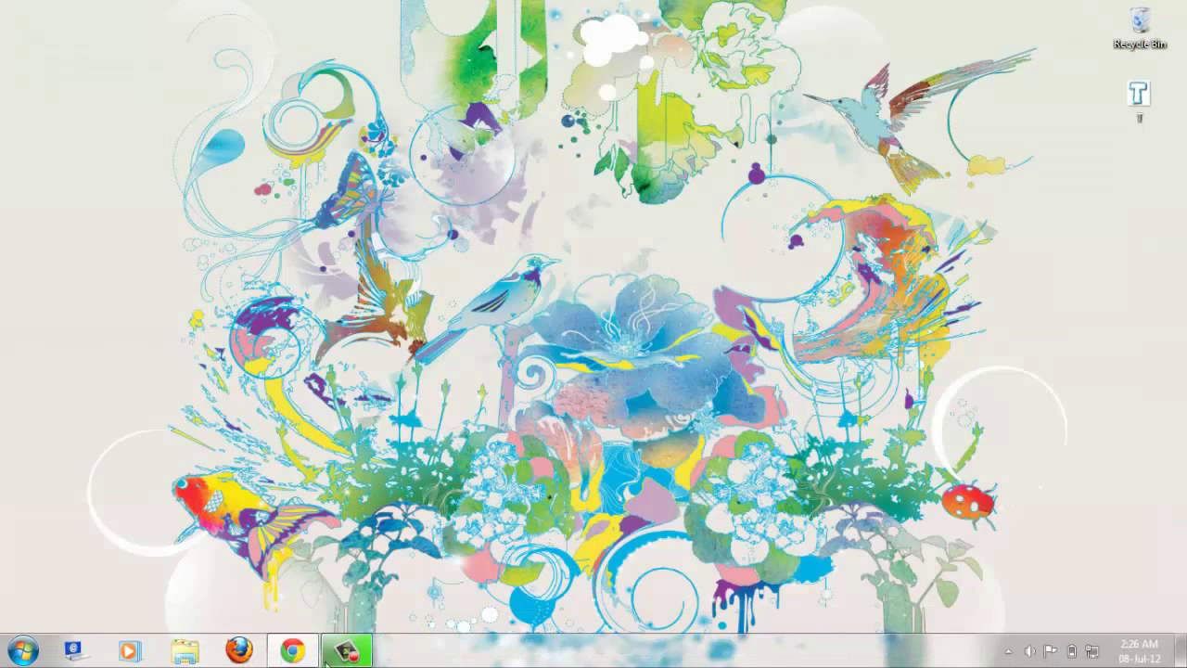
- Load Desktop T.jpg as the source image on the Favicon.co.uk generator
left_click(292, 650)
left_click(255, 12)
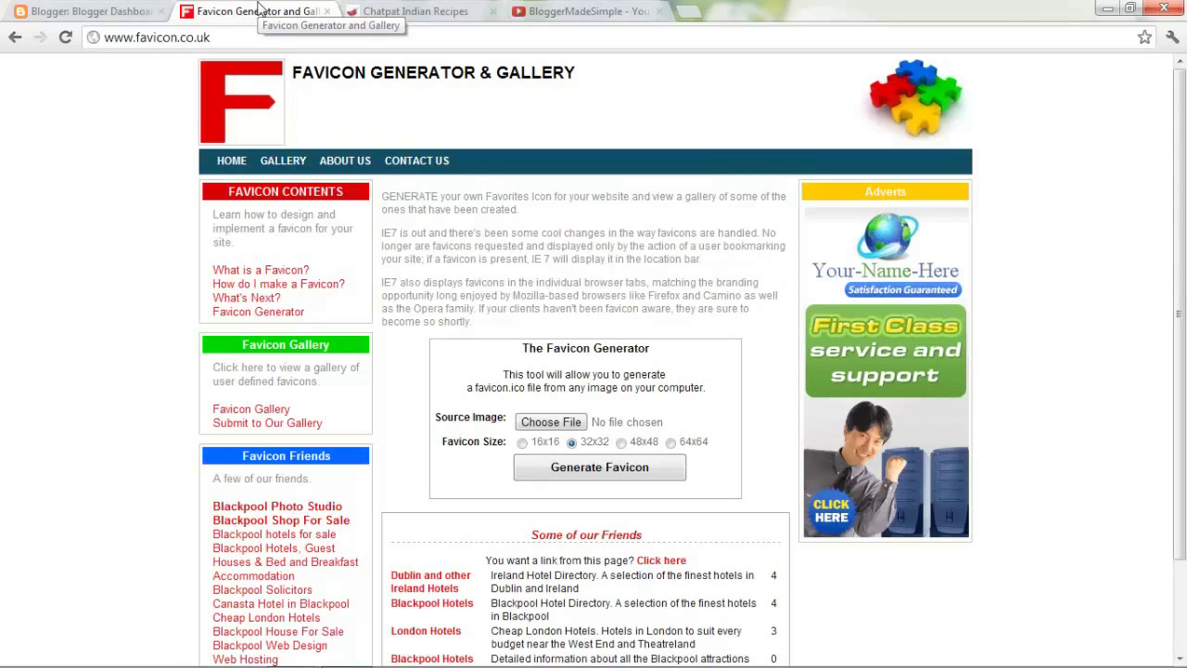
scroll(326, 159, "down", 1)
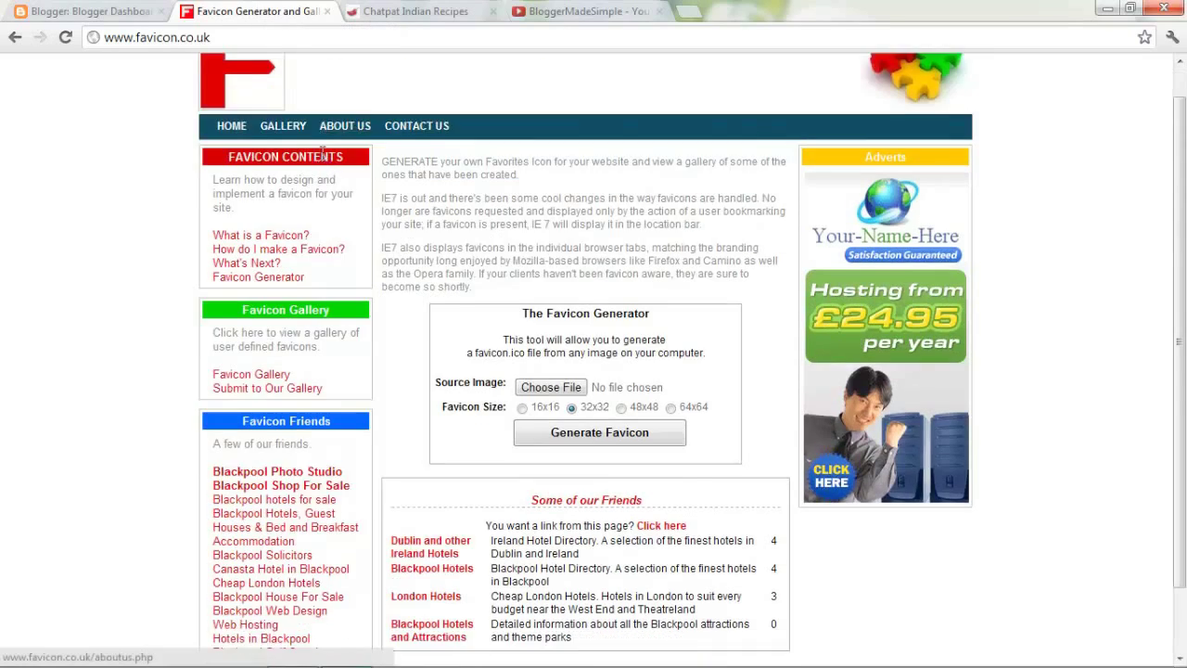
scroll(326, 158, "down", 2)
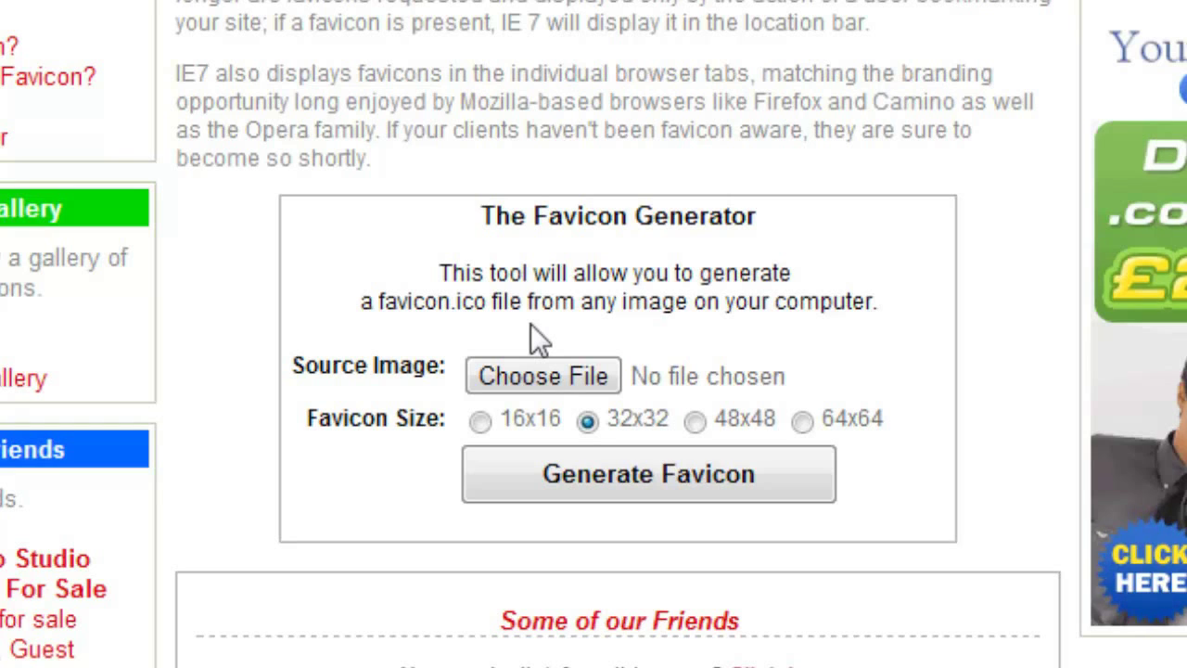
left_click(551, 381)
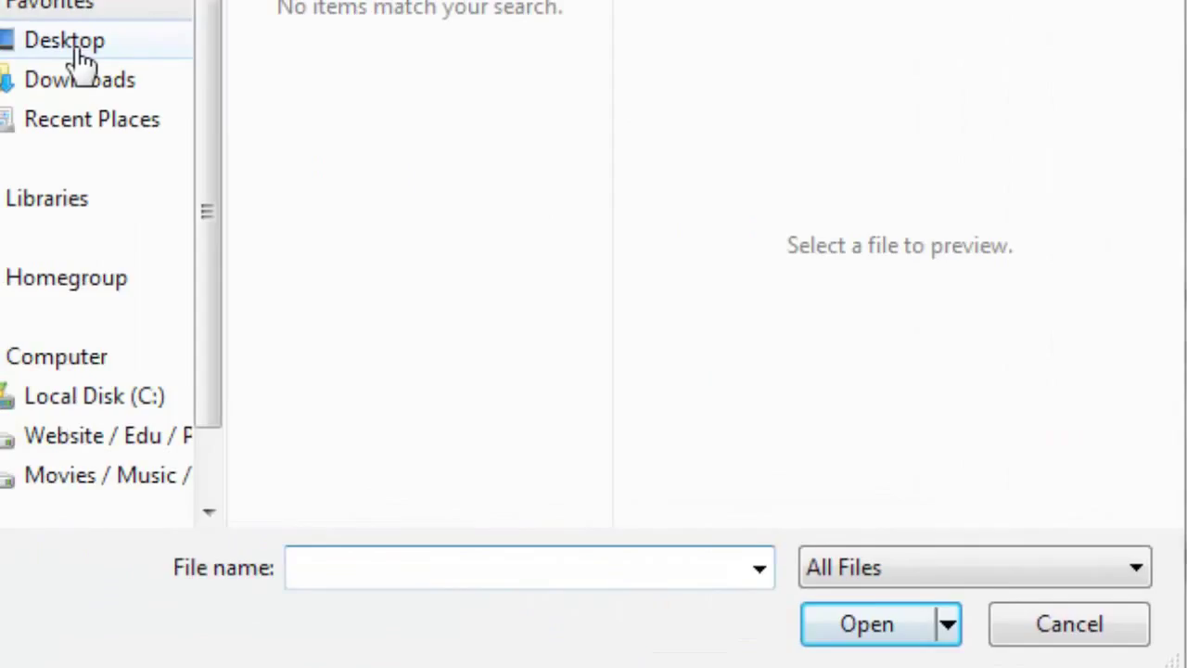
left_click(158, 52)
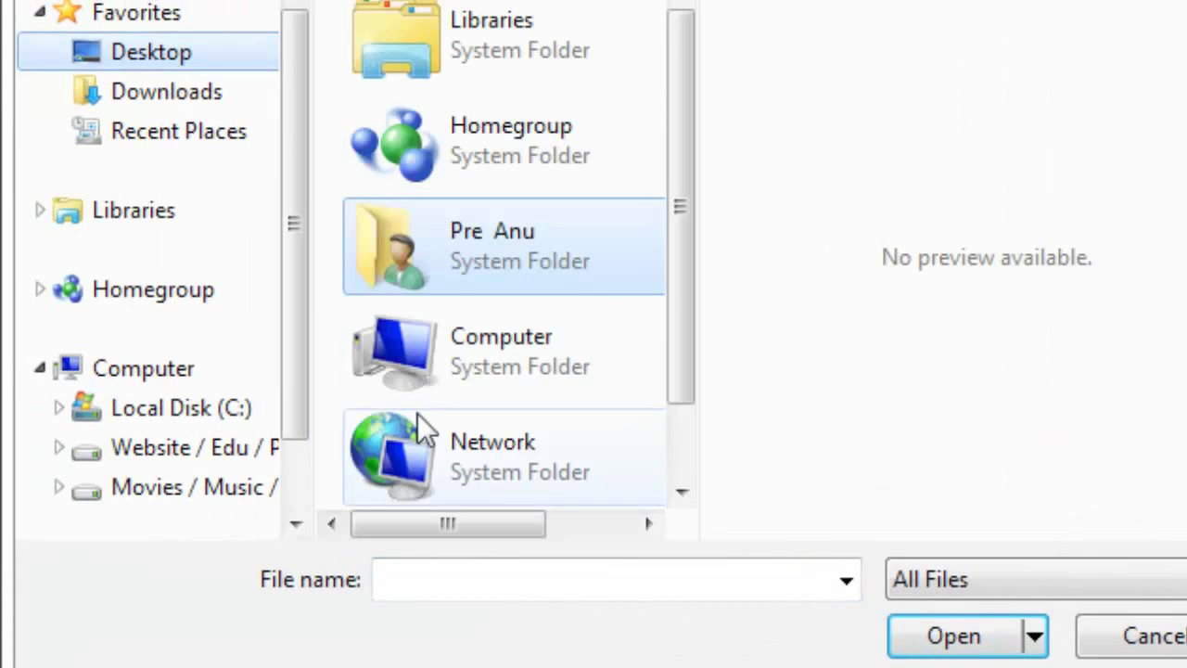
left_click(681, 491)
left_click(536, 450)
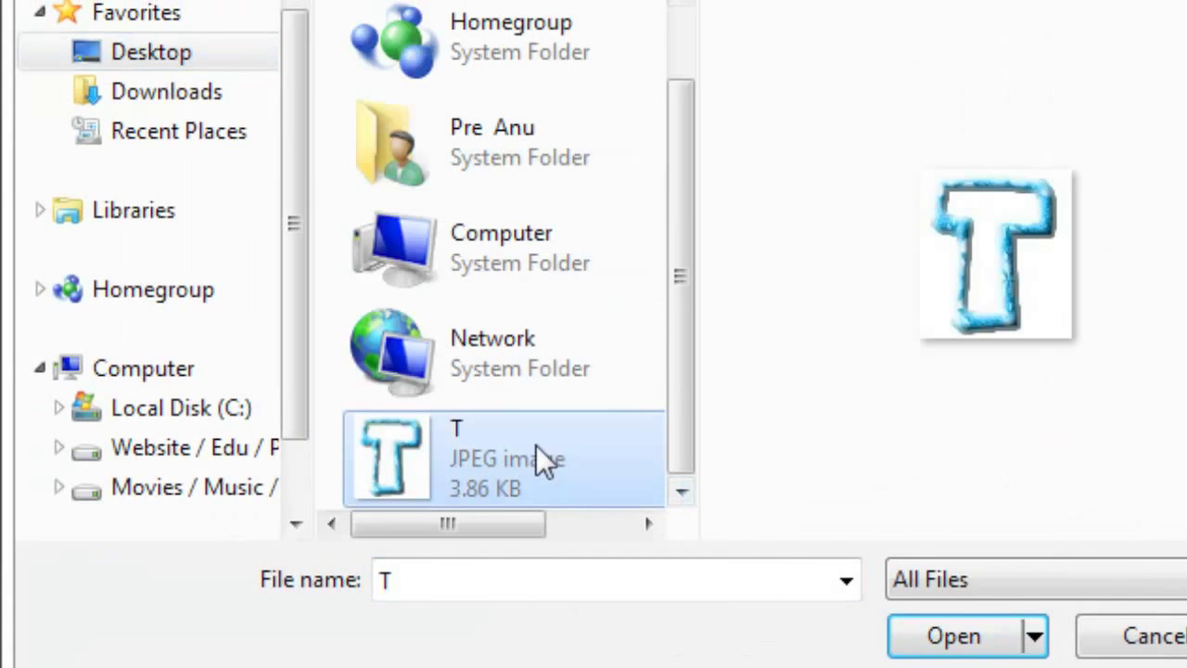
left_click(955, 637)
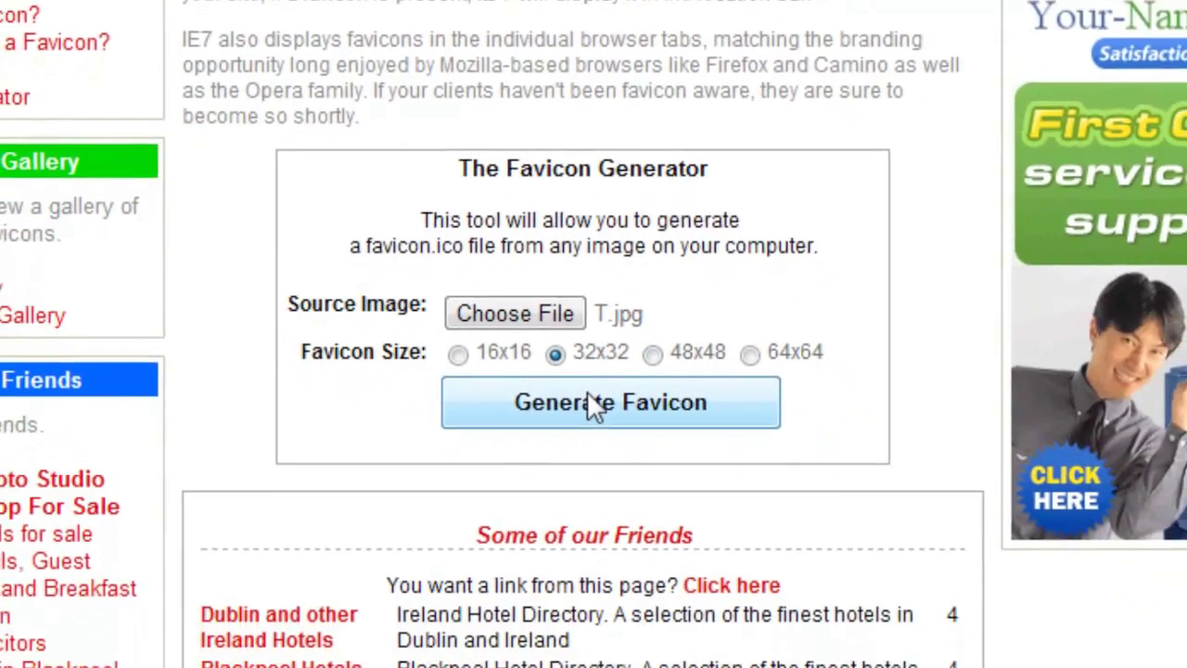
- Generate the 32x32 favicon from T.jpg and download it as favicon.ico
left_click(640, 471)
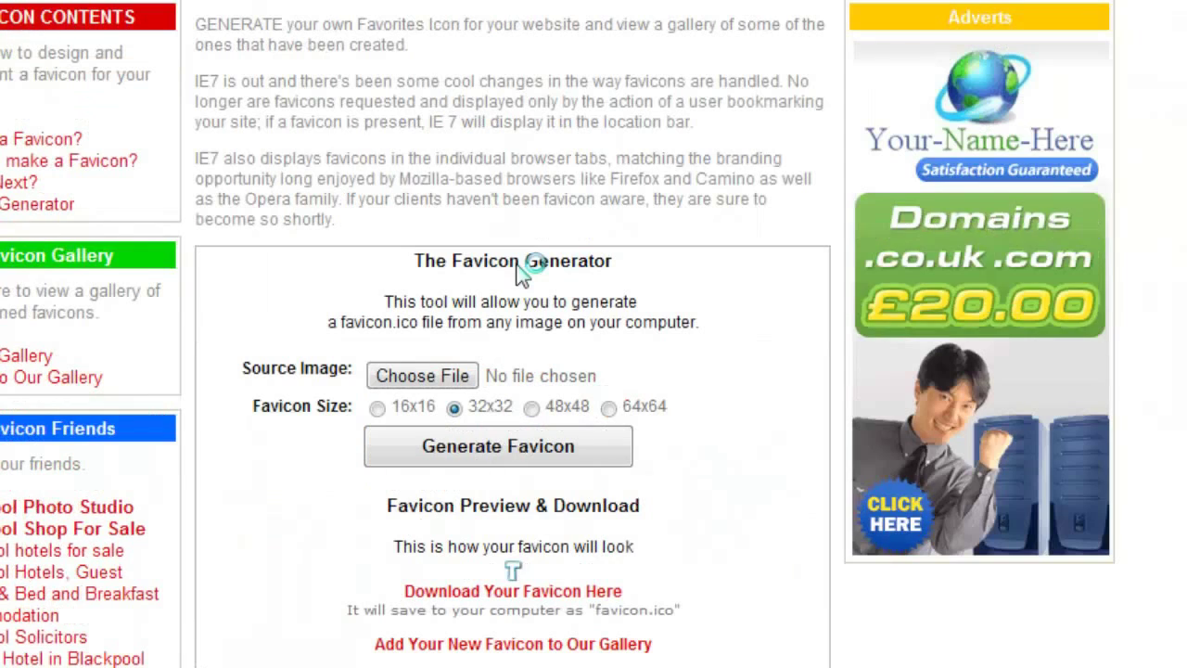
scroll(520, 269, "down", 1)
scroll(520, 269, "down", 1)
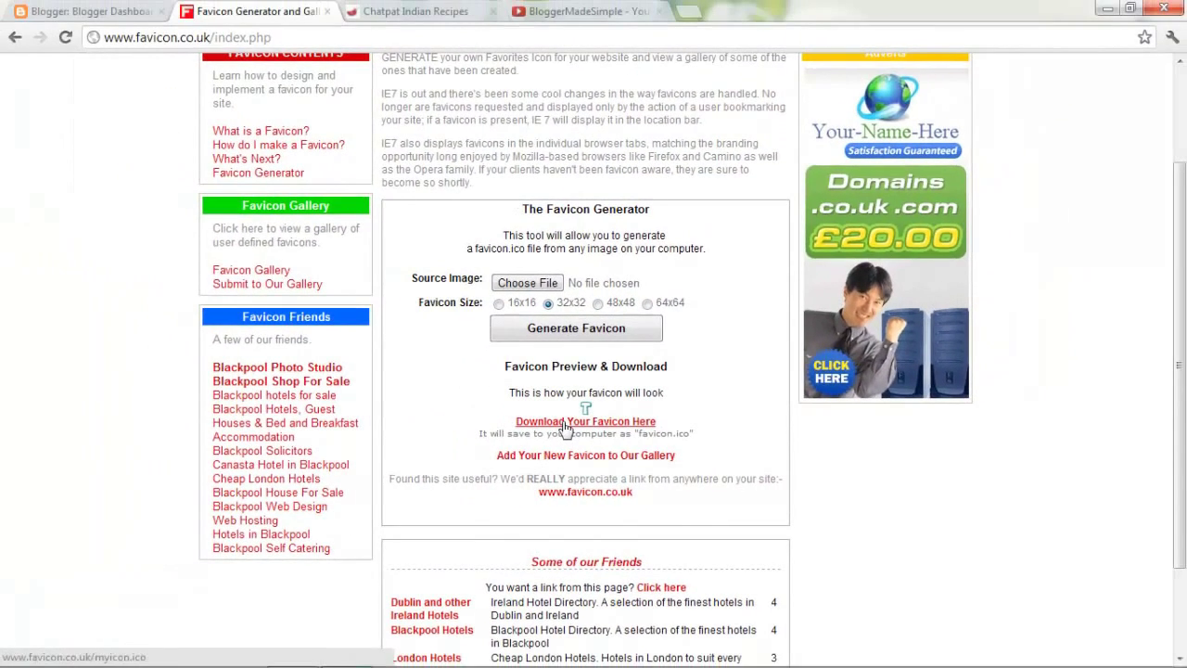
left_click(564, 424)
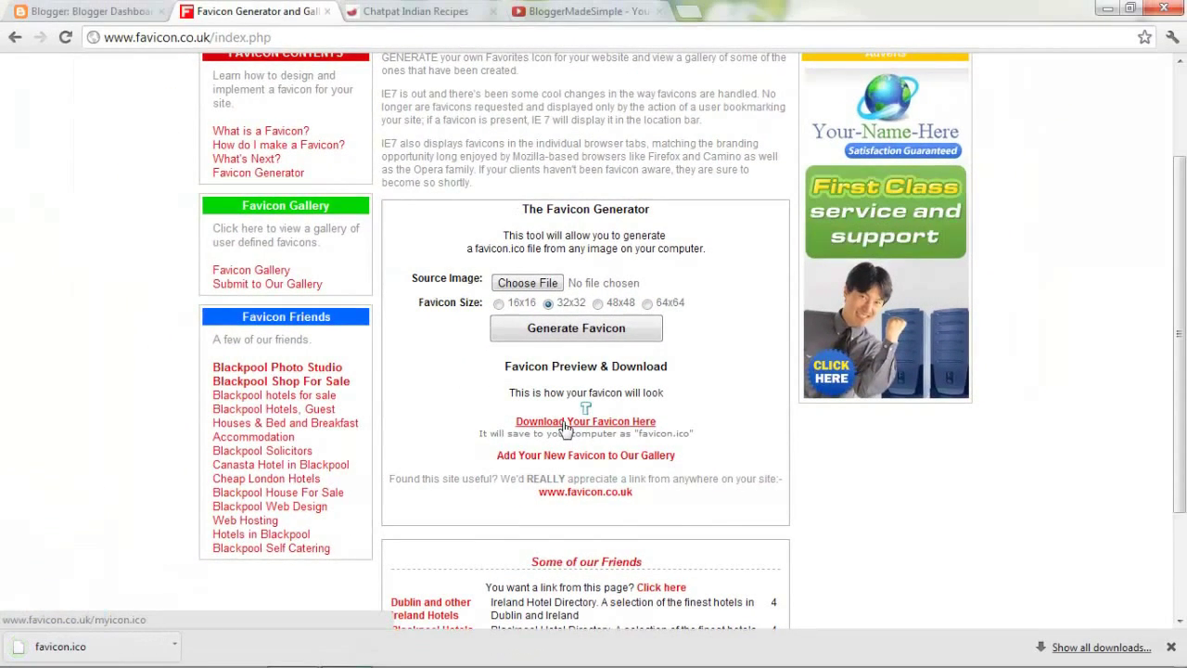
left_click(149, 7)
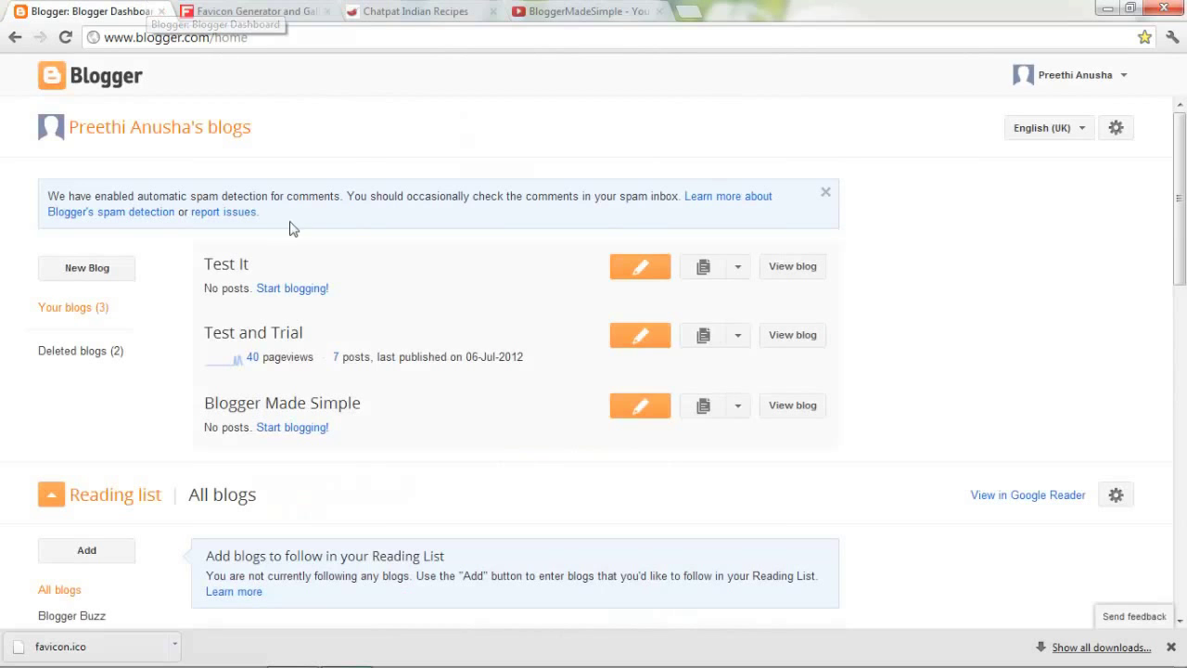
- Open the Test It blog from the dashboard and go to its Layout page
left_click(207, 271)
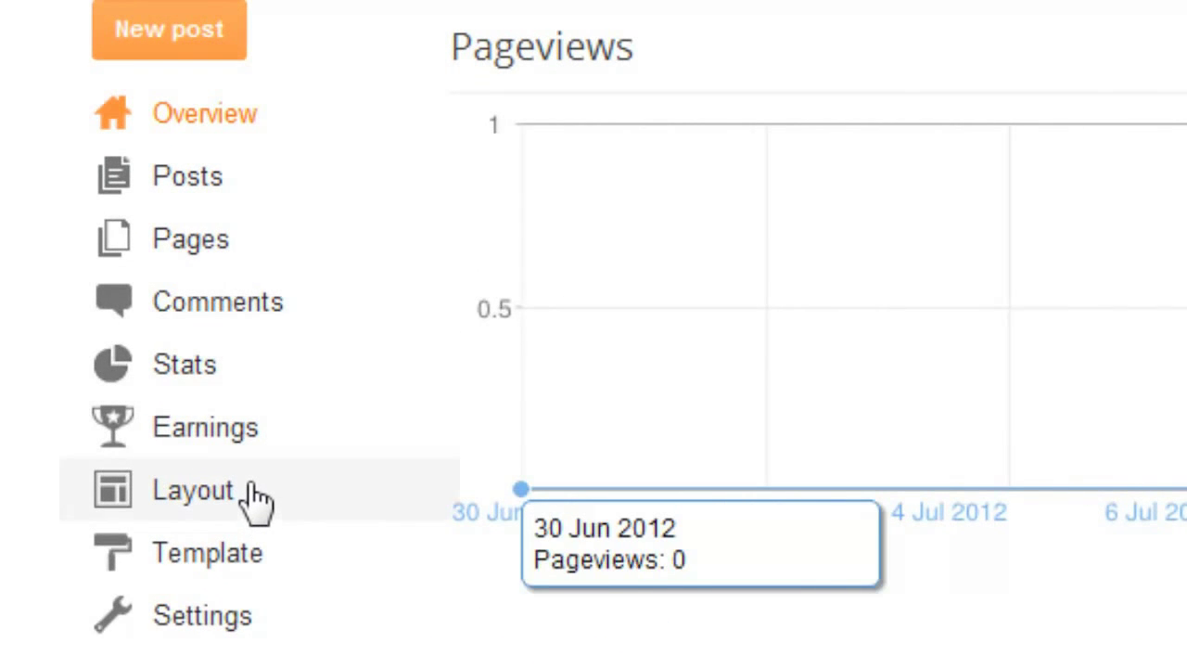
left_click(253, 498)
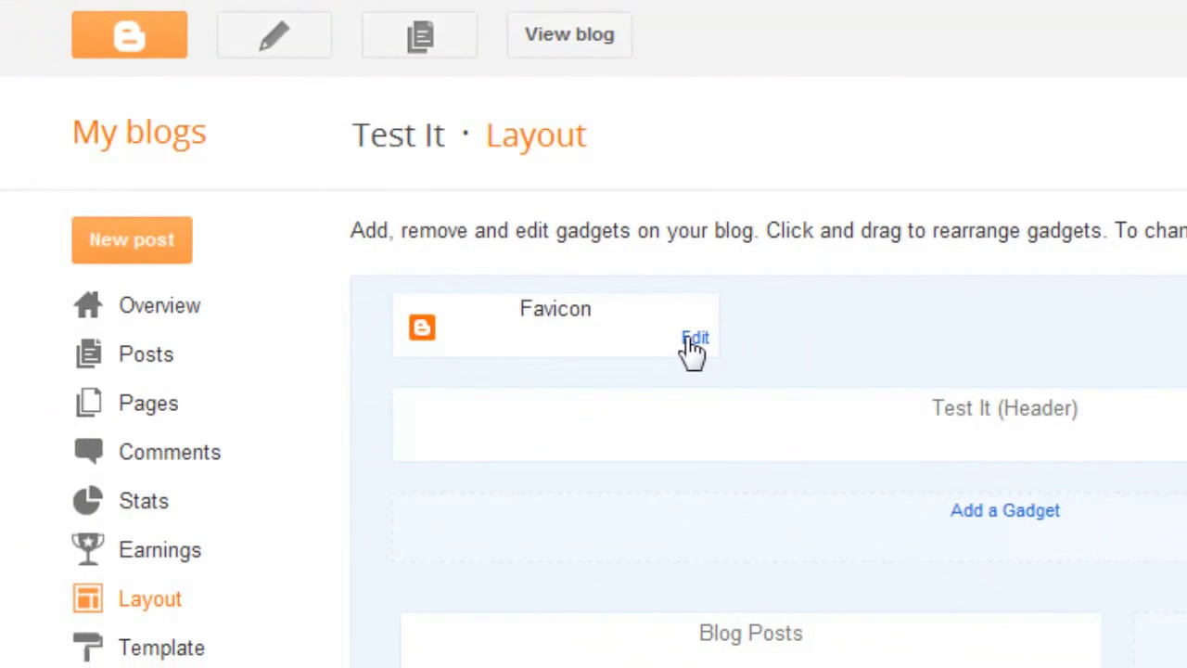
- Upload Downloads/favicon.ico through the Favicon gadget's editor and save it
left_click(719, 360)
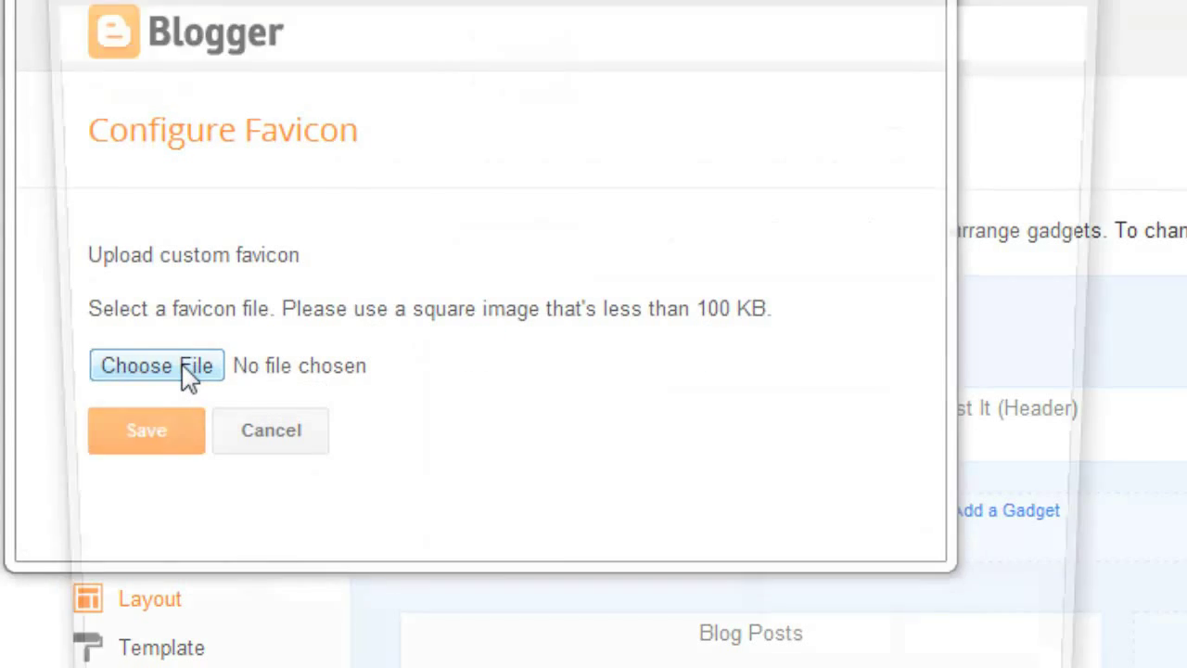
left_click(186, 376)
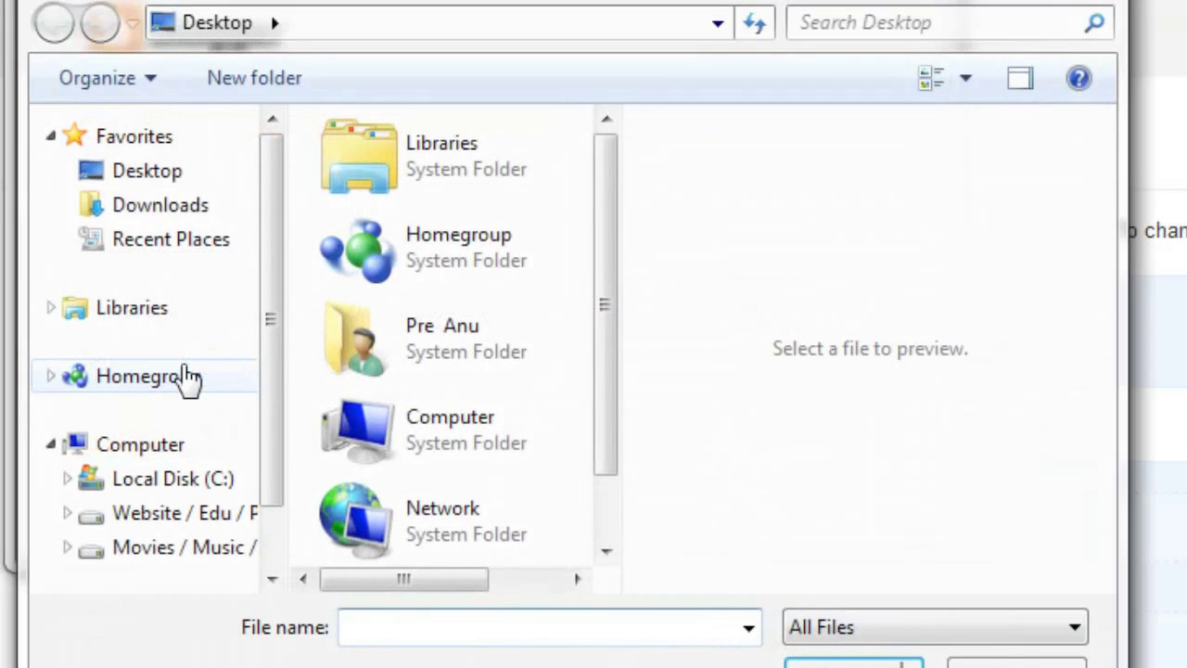
left_click(606, 551)
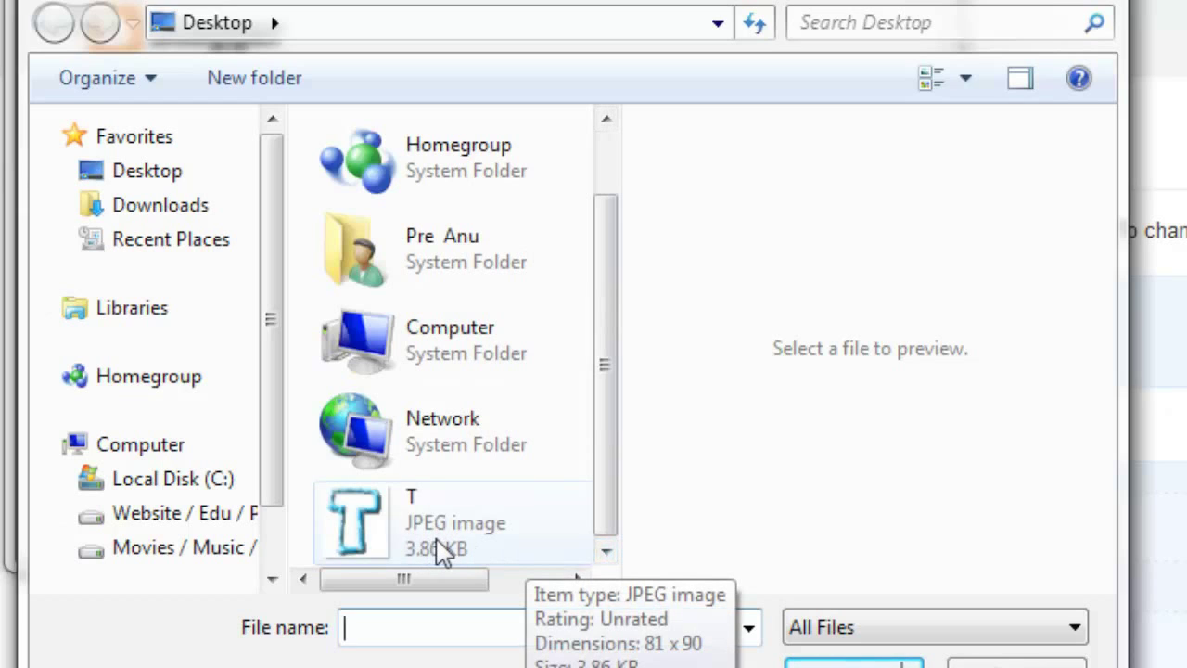
left_click(147, 217)
left_click(397, 231)
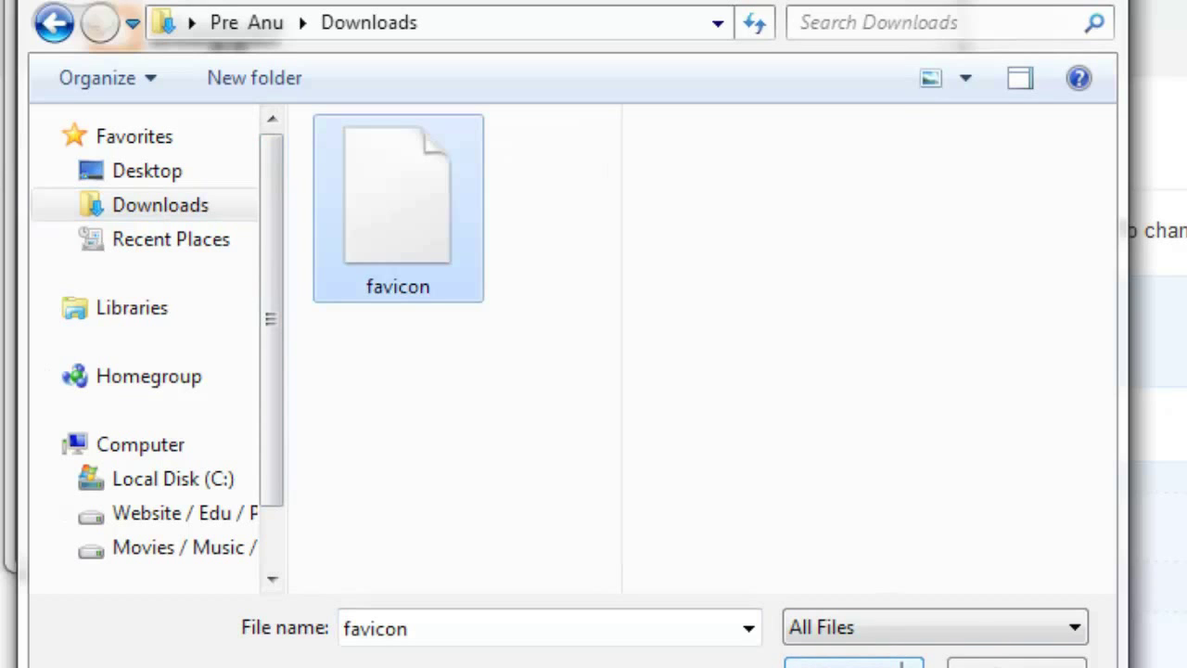
left_click(900, 664)
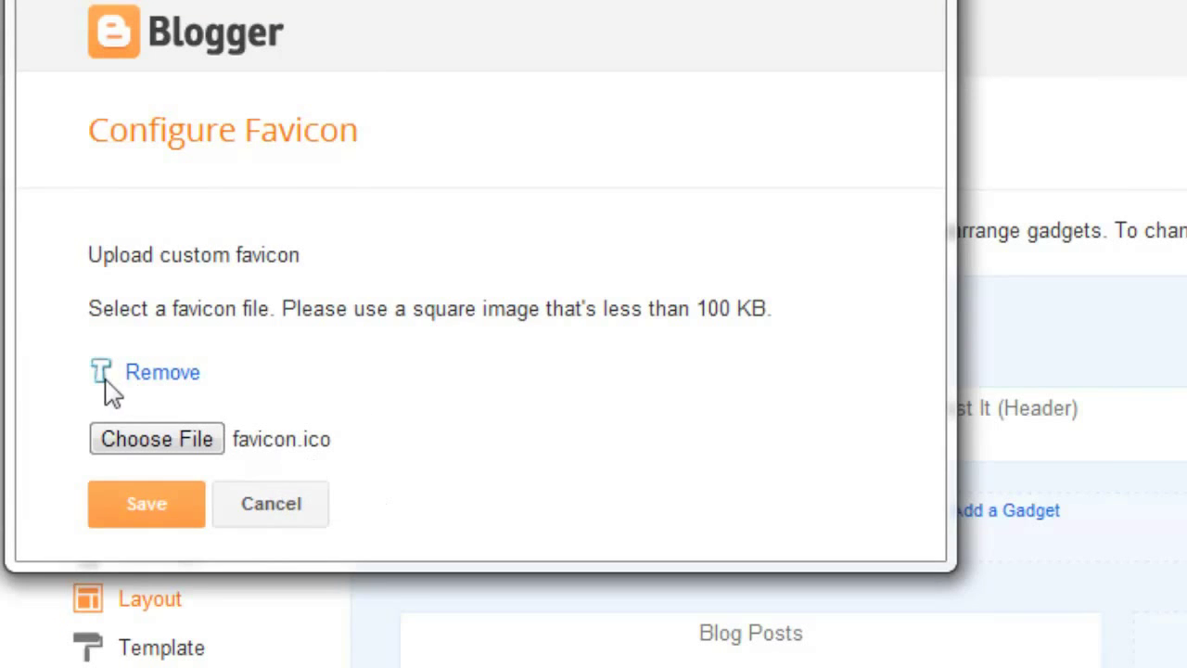
left_click(152, 500)
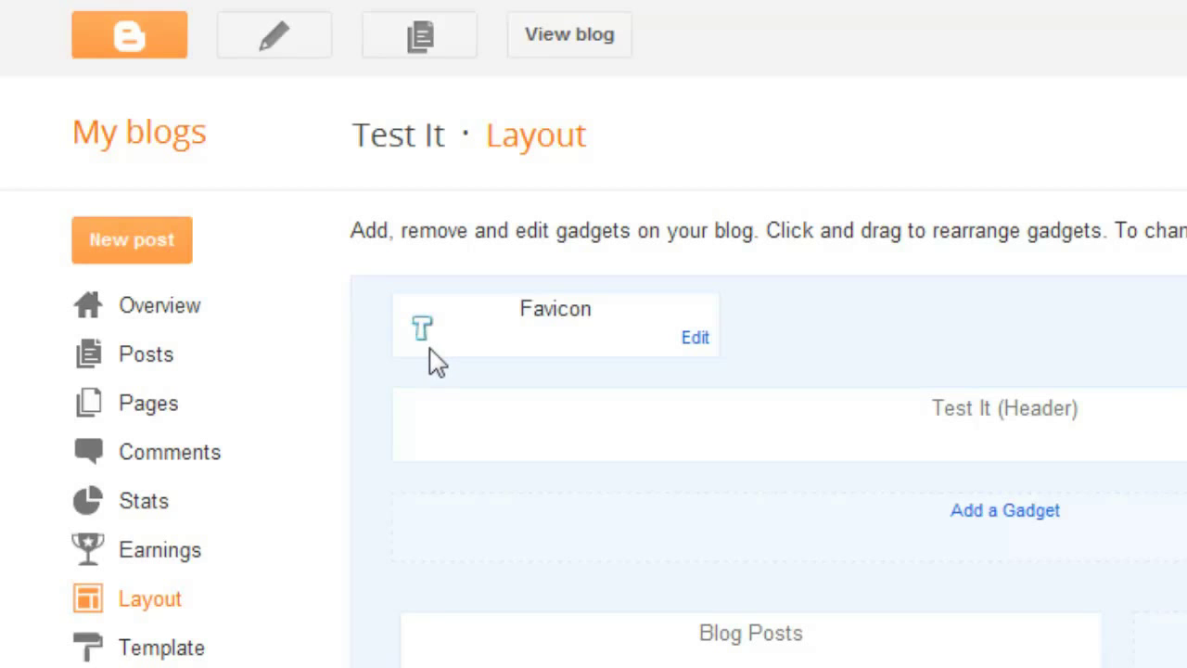
- Open the live Test It blog in a new tab via View blog
left_click(563, 37)
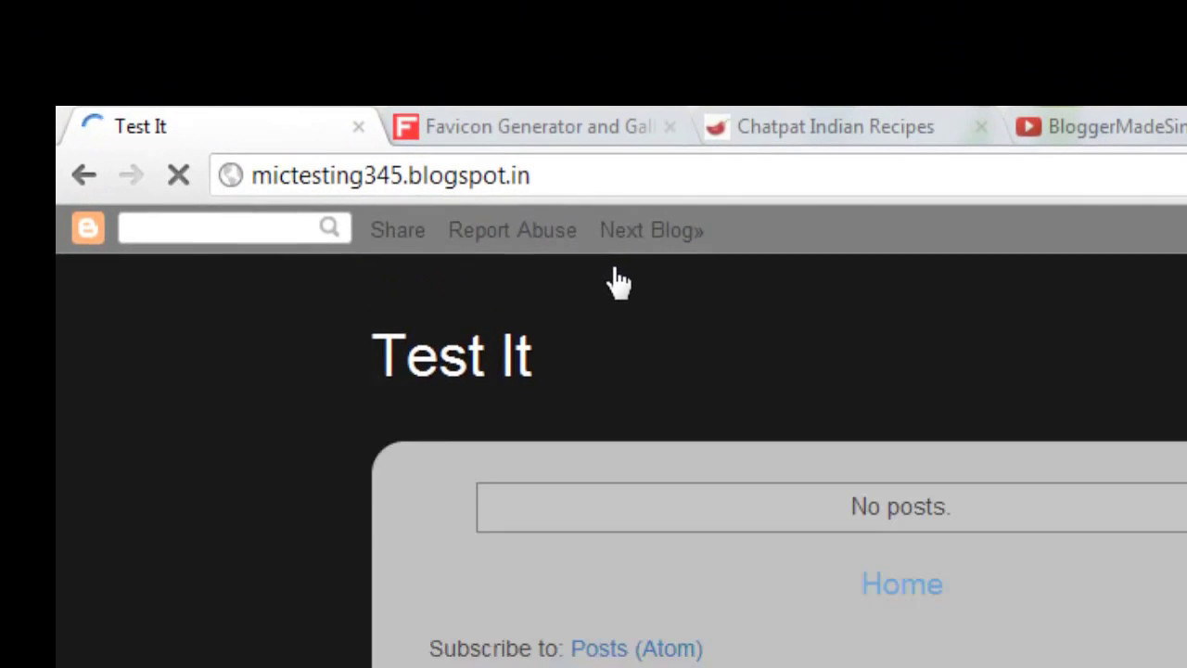